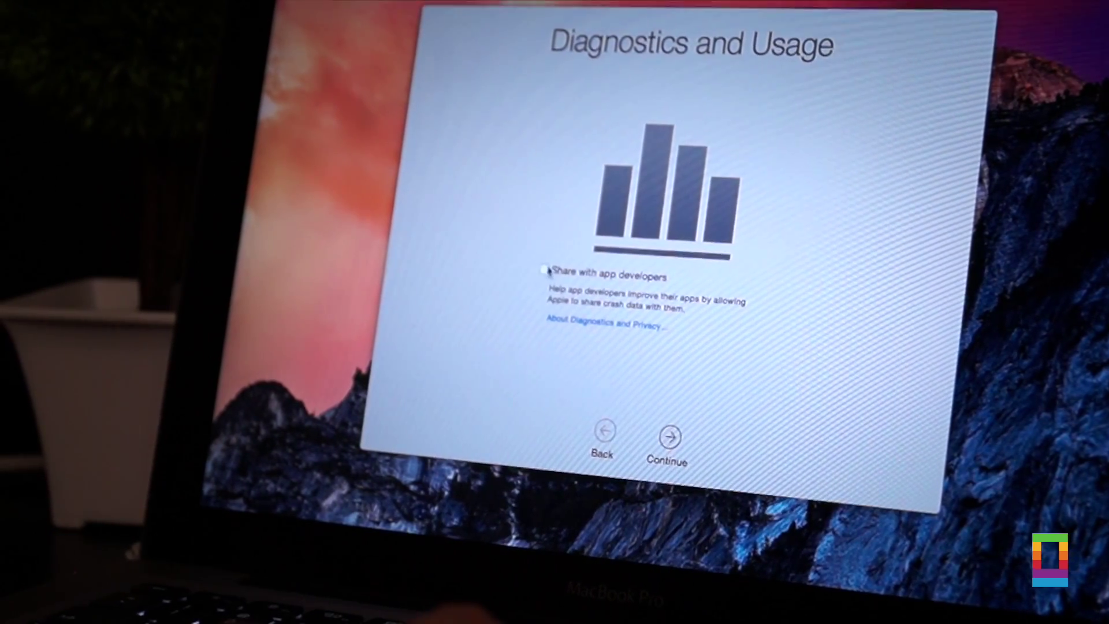
Opt in to sharing crash data with app developers, finish setup, and launch System Preferences.
{"action": "left_click", "coordinate": [546, 270]}
{"action": "left_click", "coordinate": [670, 438]}
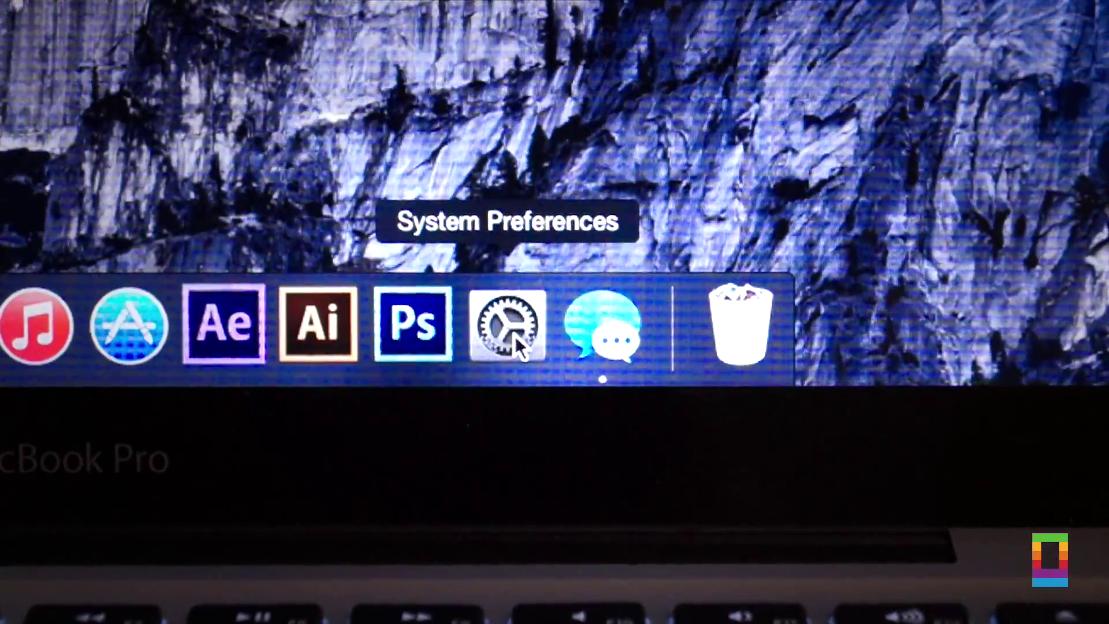
{"action": "left_click", "coordinate": [513, 335]}
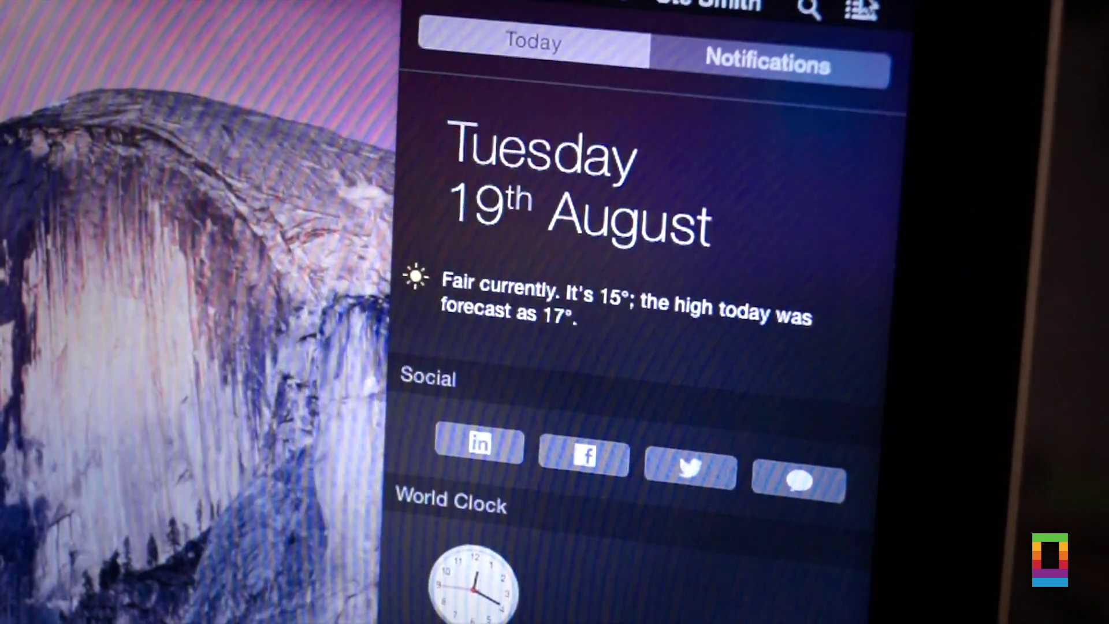
{"action": "scroll", "coordinate": [793, 165], "scroll_direction": "down", "scroll_amount": 10}
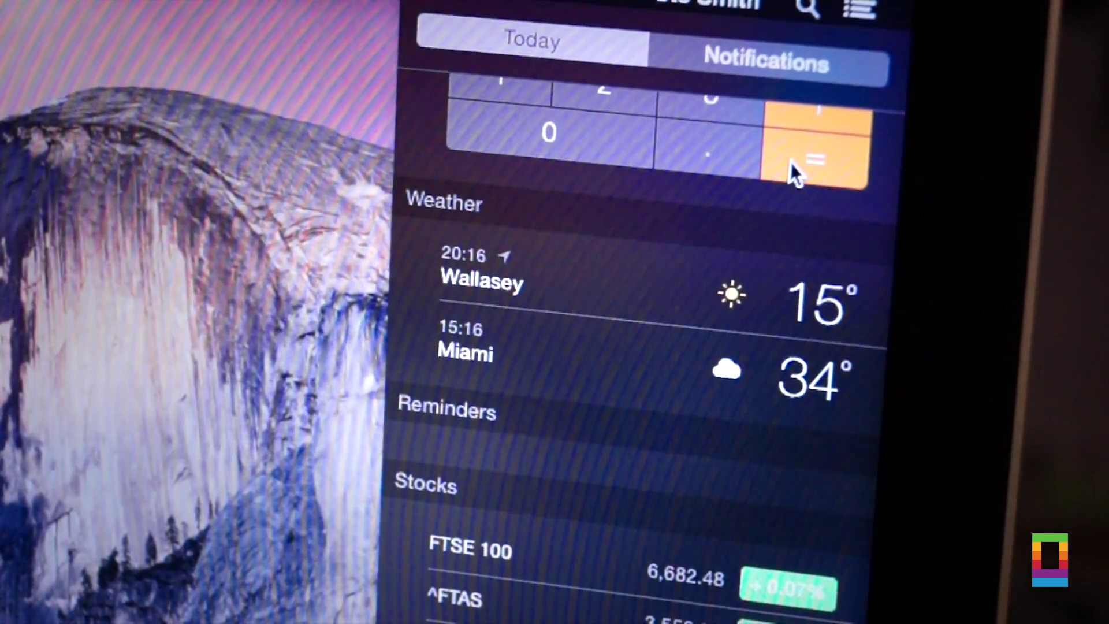
{"action": "scroll", "coordinate": [792, 165], "scroll_direction": "up", "scroll_amount": 10}
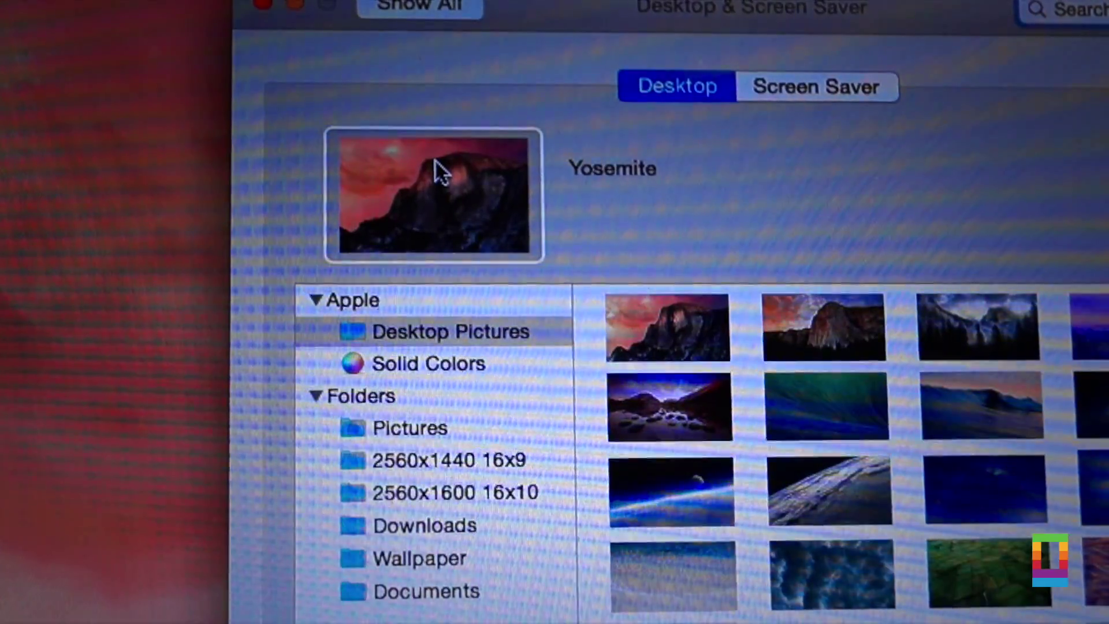
Cycle the desktop picture through Yosemite 2 and 4, ending on the Yosemite 5 lake.
{"action": "left_click", "coordinate": [789, 342]}
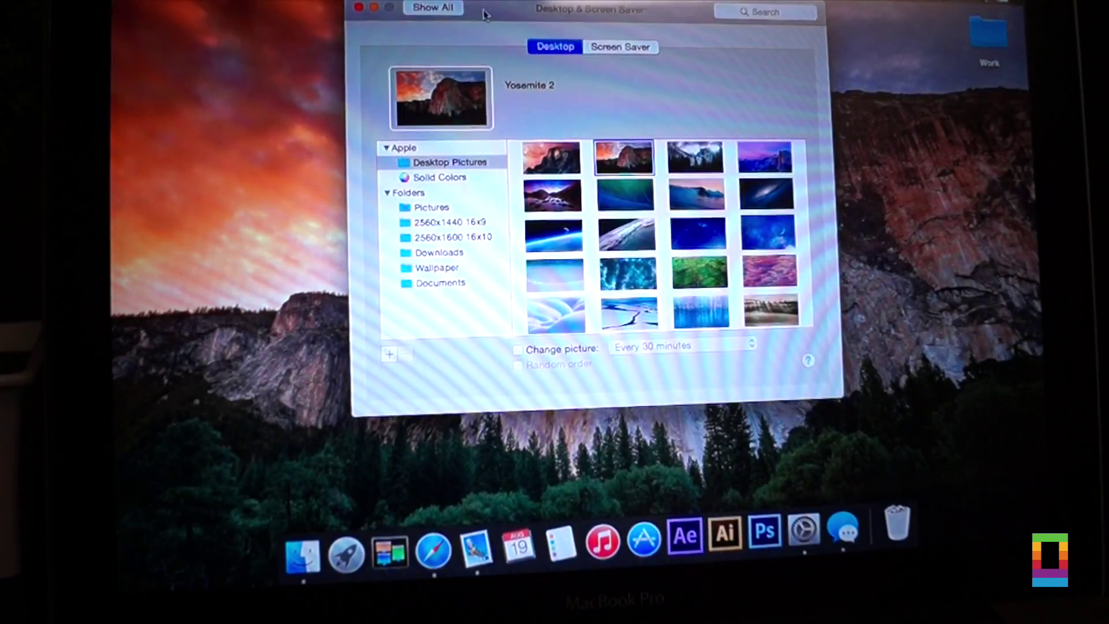
{"action": "mouse_move", "coordinate": [495, 7]}
{"action": "left_mouse_down"}
{"action": "mouse_move", "coordinate": [713, 108]}
{"action": "mouse_move", "coordinate": [707, 395]}
{"action": "left_mouse_up"}
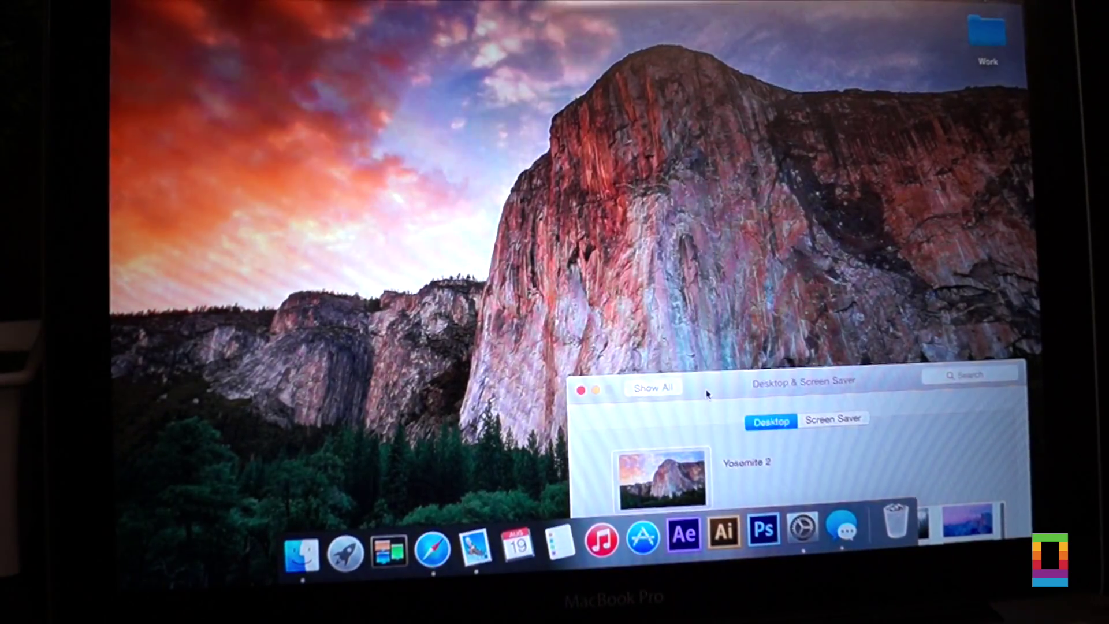
{"action": "key", "text": "Right"}
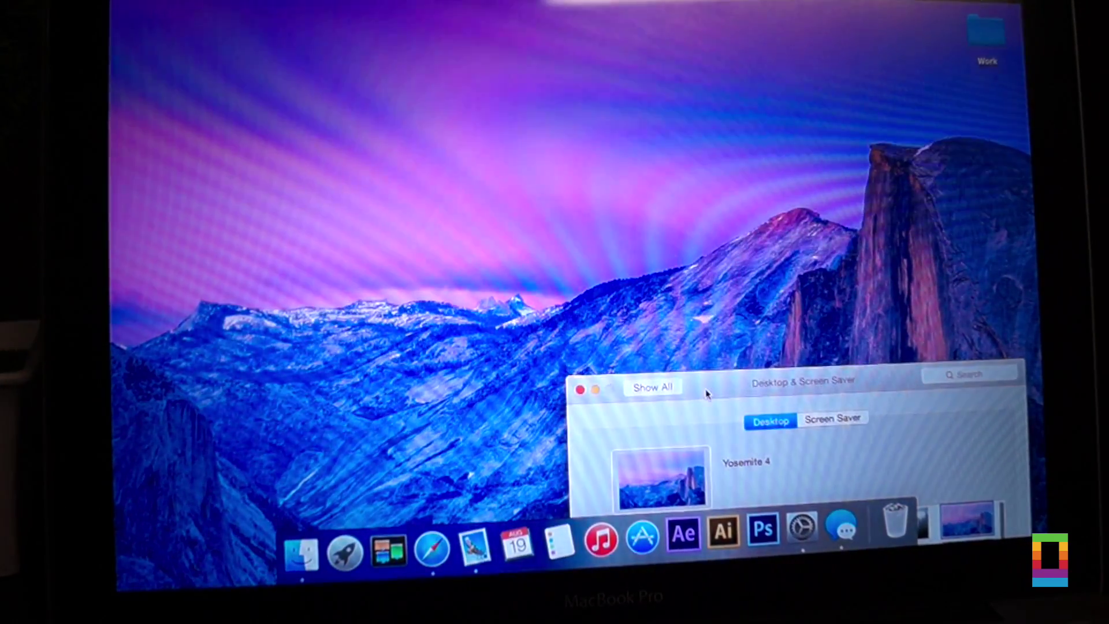
{"action": "left_click_drag", "start_coordinate": [709, 394], "coordinate": [760, 285]}
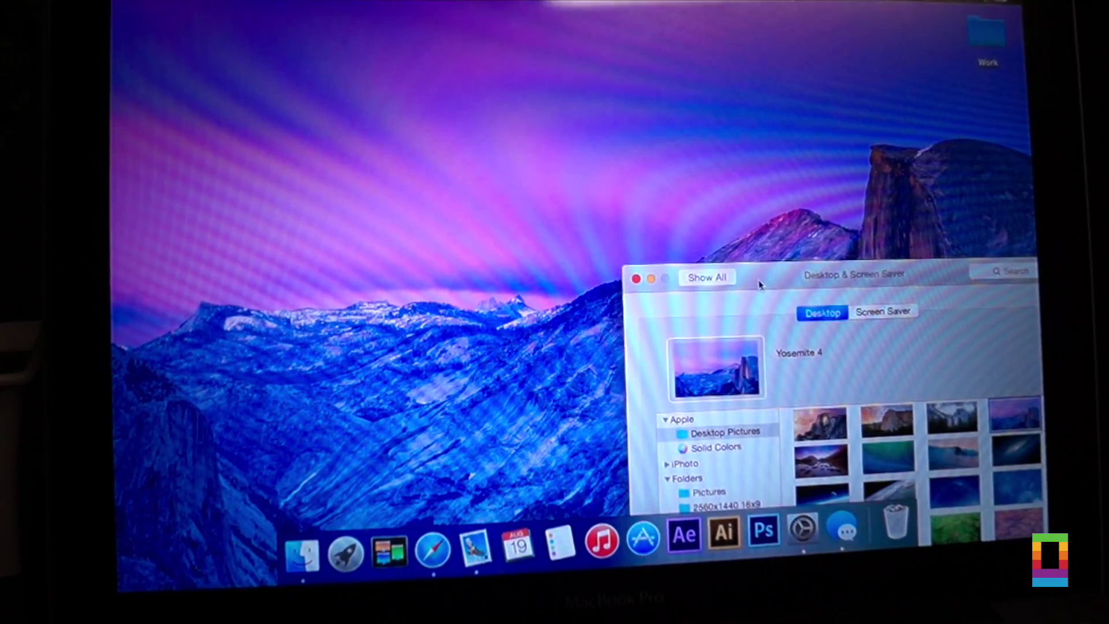
{"action": "key", "text": "Right"}
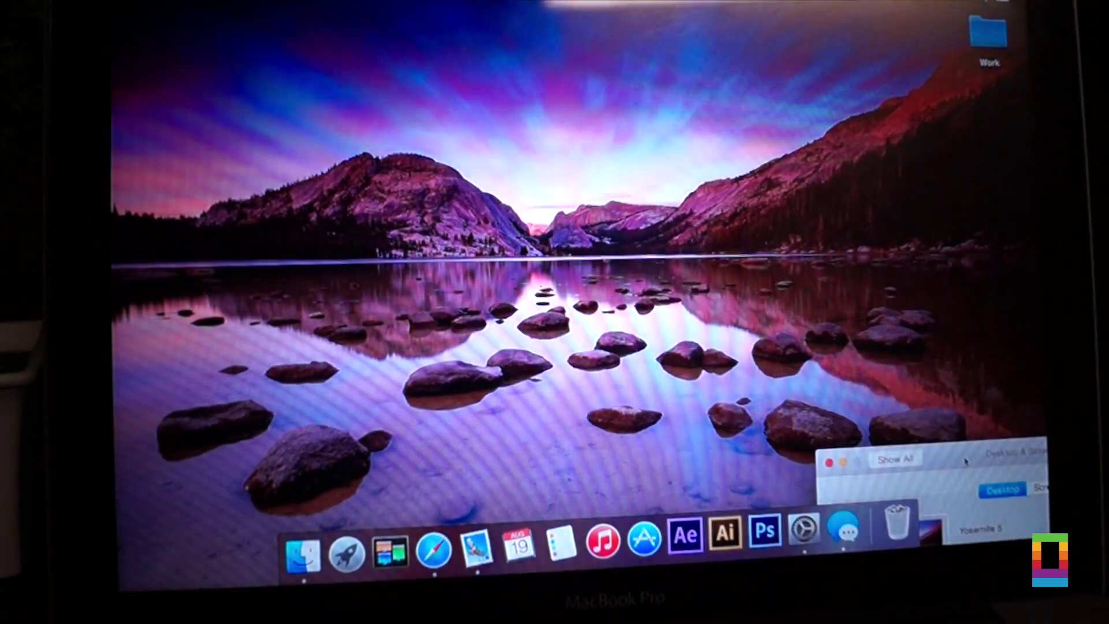